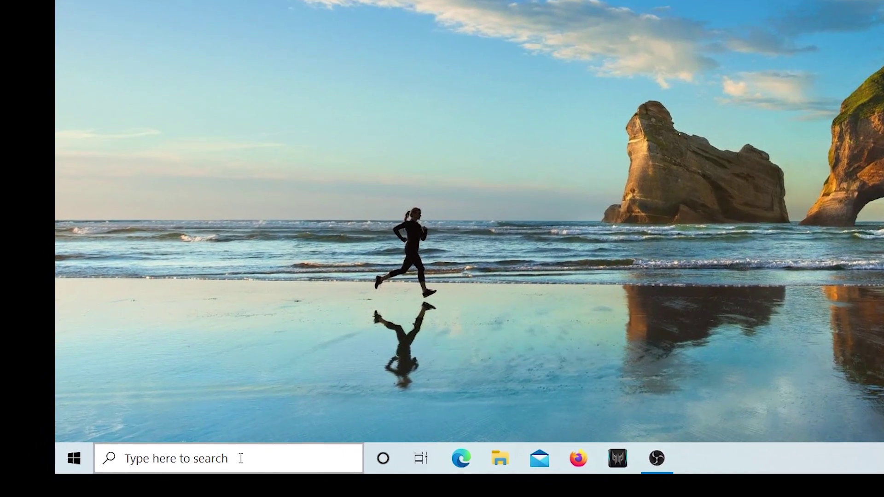
- Open the Windows search panel from the taskbar search box
{"action": "left_click", "coordinate": [239, 460]}
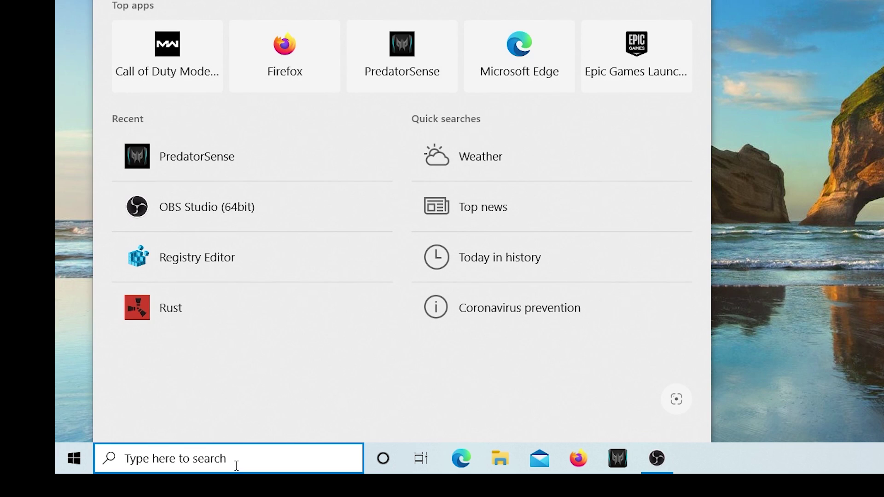
- Search for 'predator' and launch PredatorSense from the best match
{"action": "type", "text": "predator"}
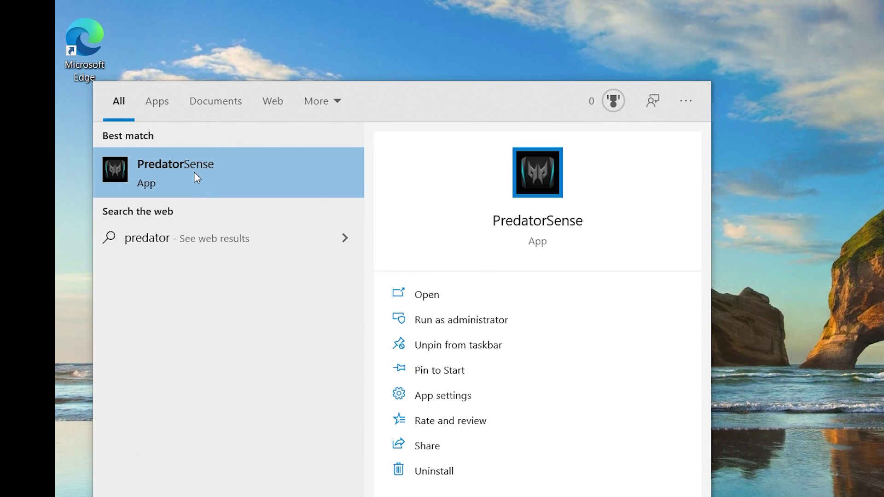
{"action": "left_click", "coordinate": [194, 172]}
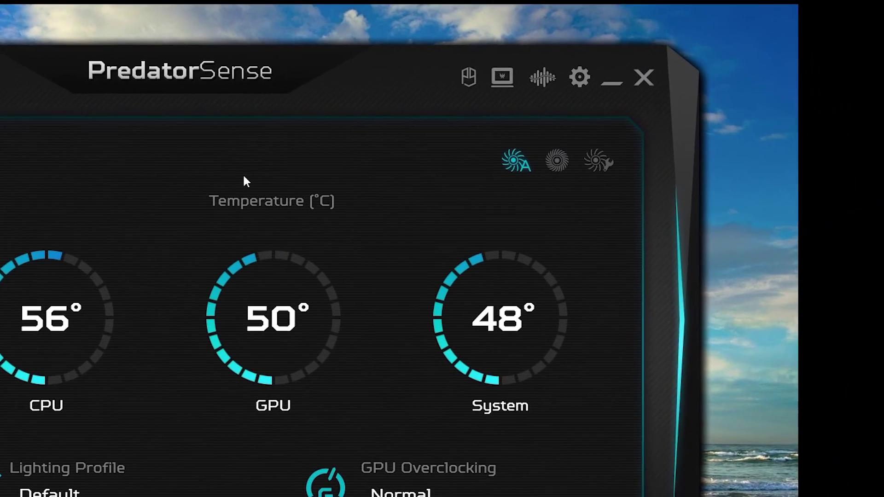
{"action": "left_click", "coordinate": [556, 162]}
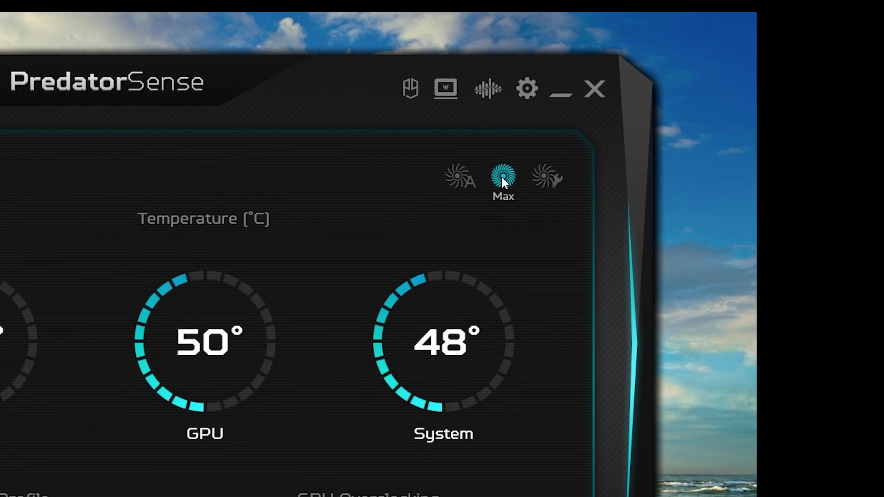
{"action": "left_click", "coordinate": [546, 179]}
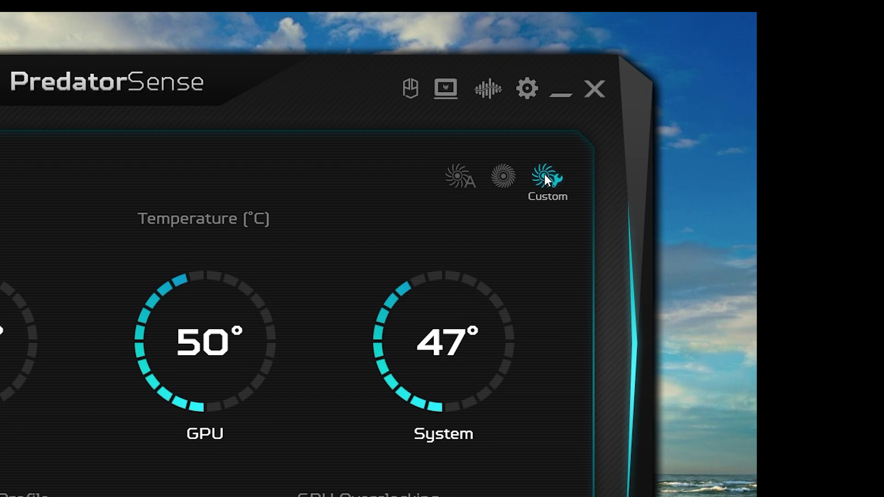
{"action": "left_click", "coordinate": [460, 178]}
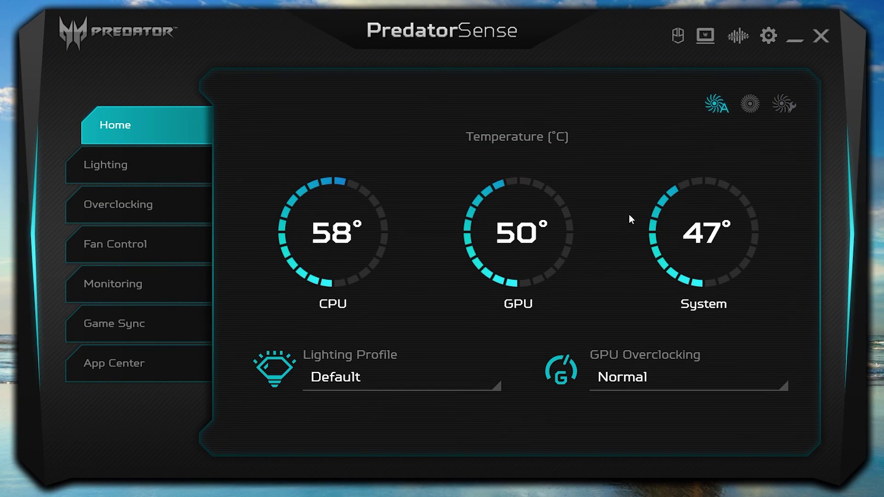
- Check the lighting profile and GPU overclocking lists unchanged, keeping Normal, then go to Lighting
{"action": "left_click", "coordinate": [471, 382]}
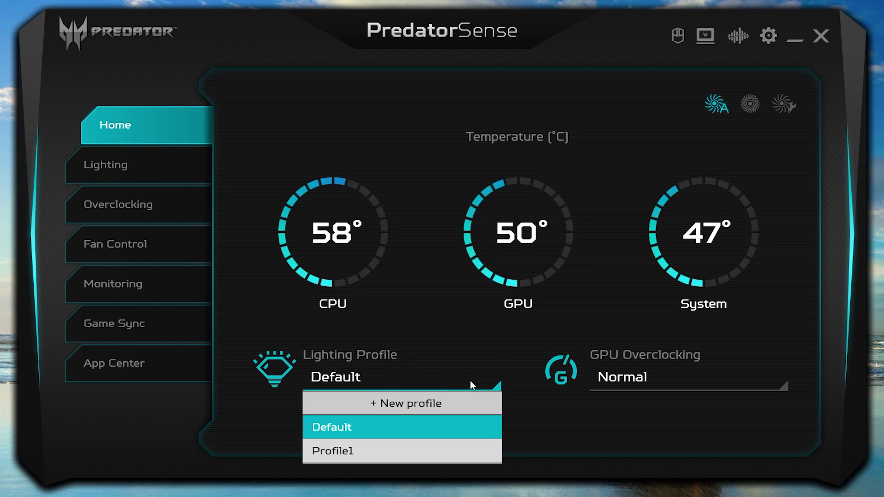
{"action": "left_click", "coordinate": [470, 380]}
{"action": "left_click", "coordinate": [672, 375]}
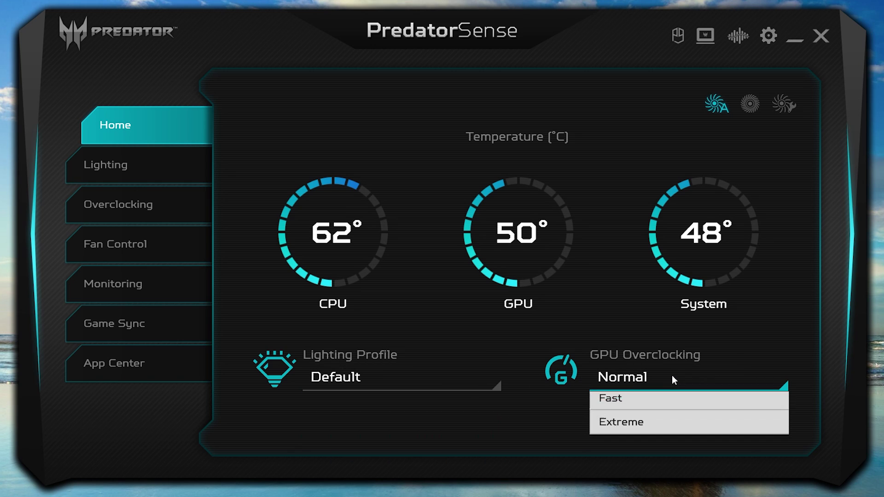
{"action": "left_click", "coordinate": [672, 375]}
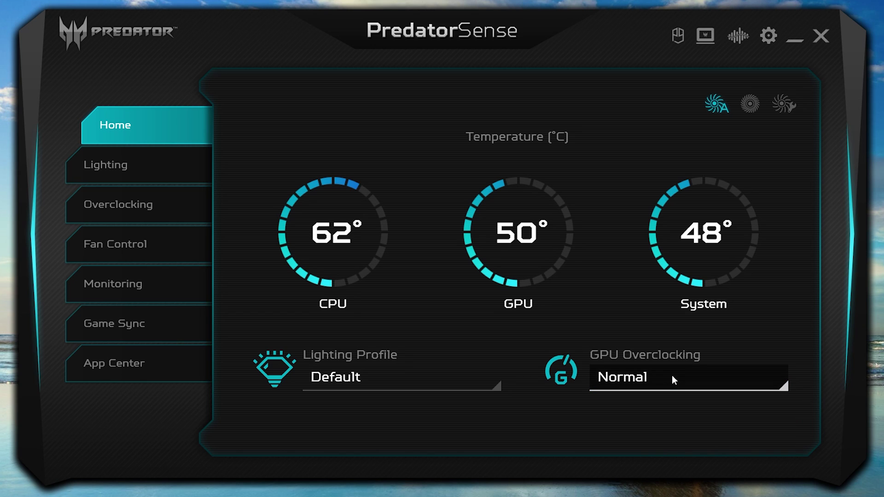
{"action": "left_click", "coordinate": [170, 170]}
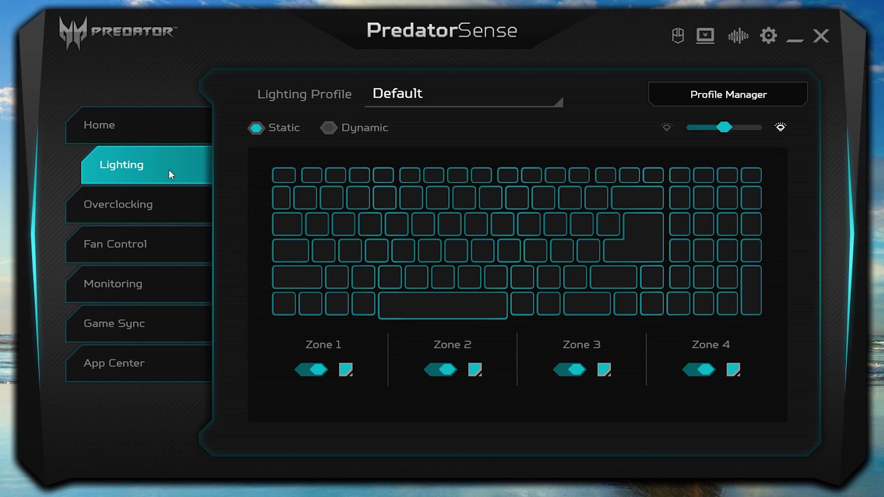
- Create a new lighting profile named Profile2 from the profile list
{"action": "left_click", "coordinate": [403, 96]}
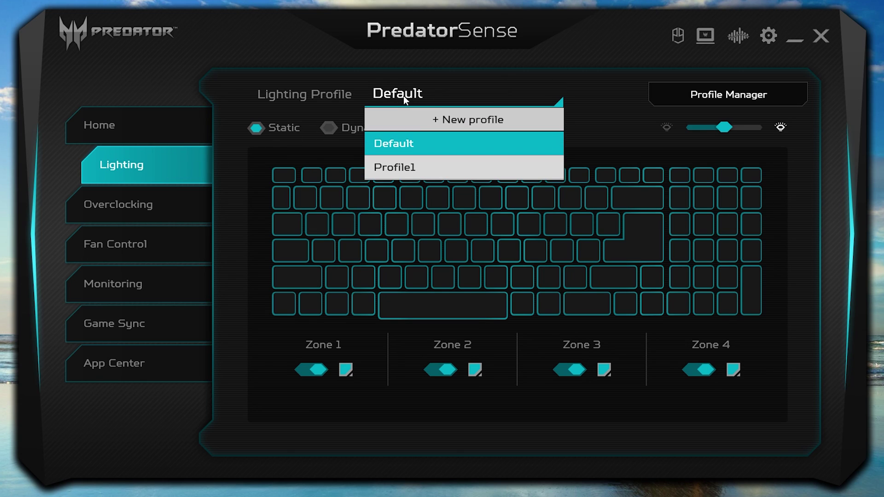
{"action": "left_click", "coordinate": [407, 124]}
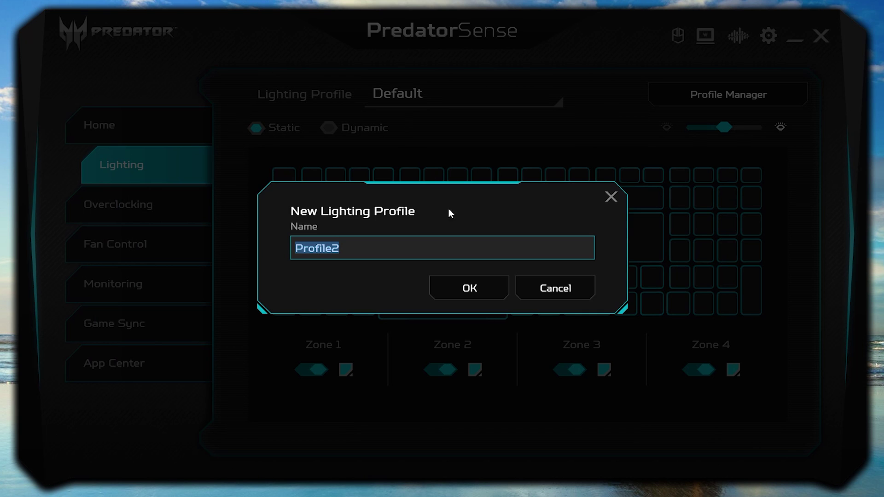
{"action": "left_click", "coordinate": [487, 288]}
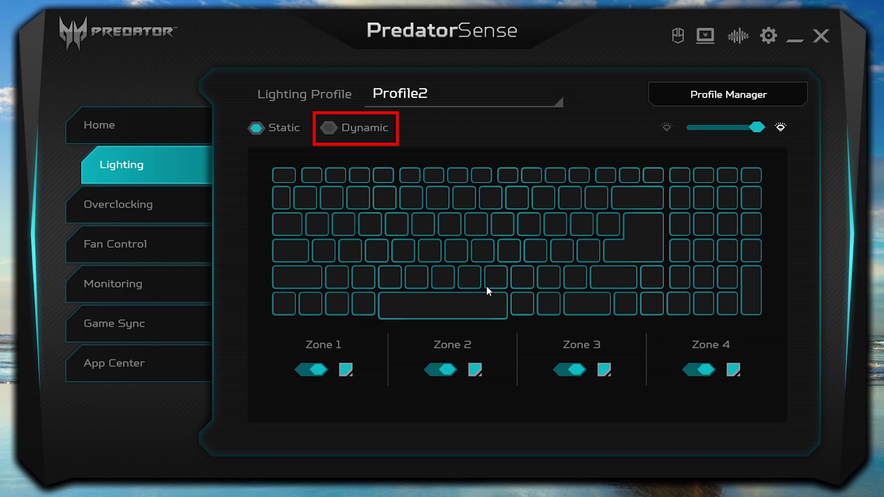
- Light Profile2's zone 2 keys red and switch to Dynamic lighting with Breathing
{"action": "left_click", "coordinate": [447, 369]}
{"action": "left_click", "coordinate": [448, 369]}
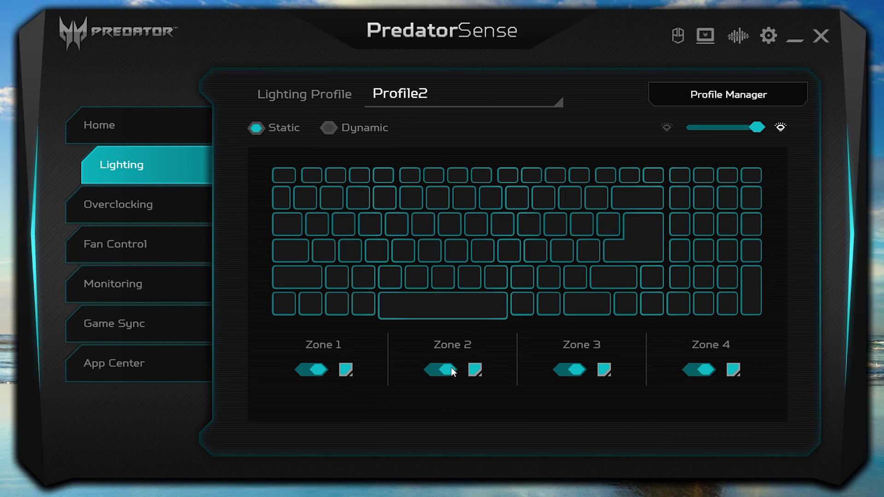
{"action": "left_click", "coordinate": [475, 371]}
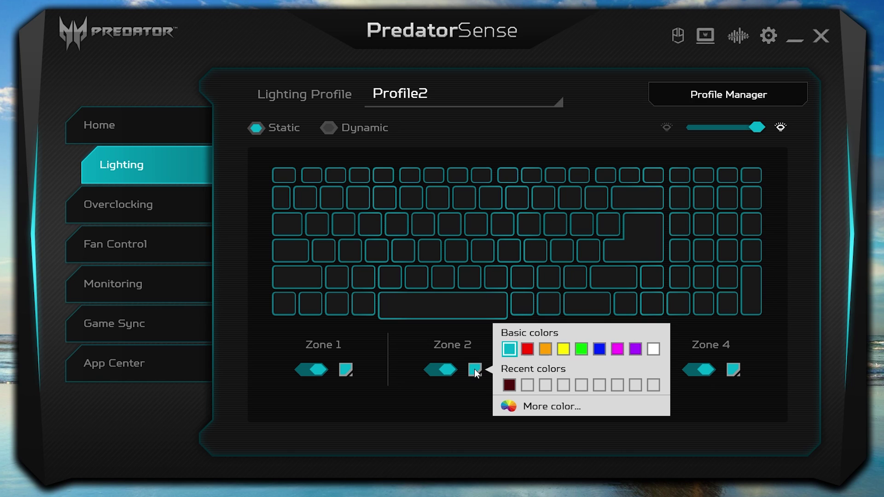
{"action": "left_click", "coordinate": [526, 350]}
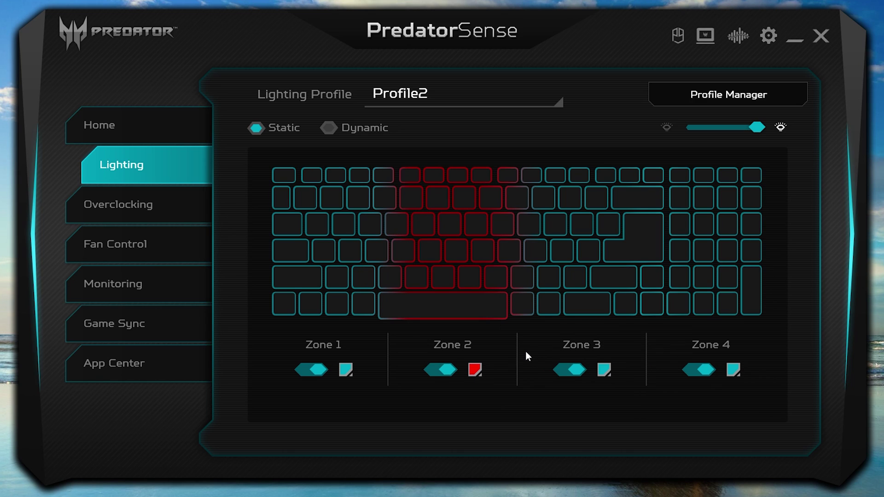
{"action": "left_click", "coordinate": [330, 129]}
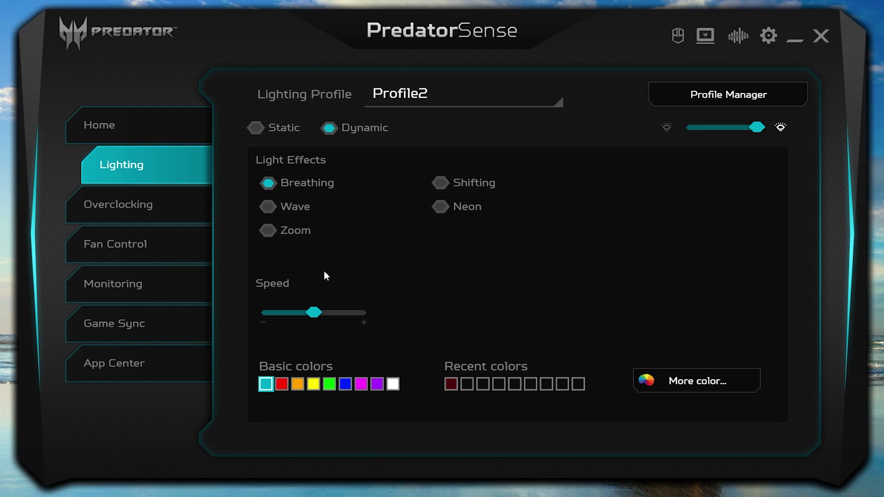
- Speed up the dynamic lighting effect and open the Lighting Profile Manager
{"action": "left_click_drag", "start_coordinate": [316, 309], "coordinate": [342, 311]}
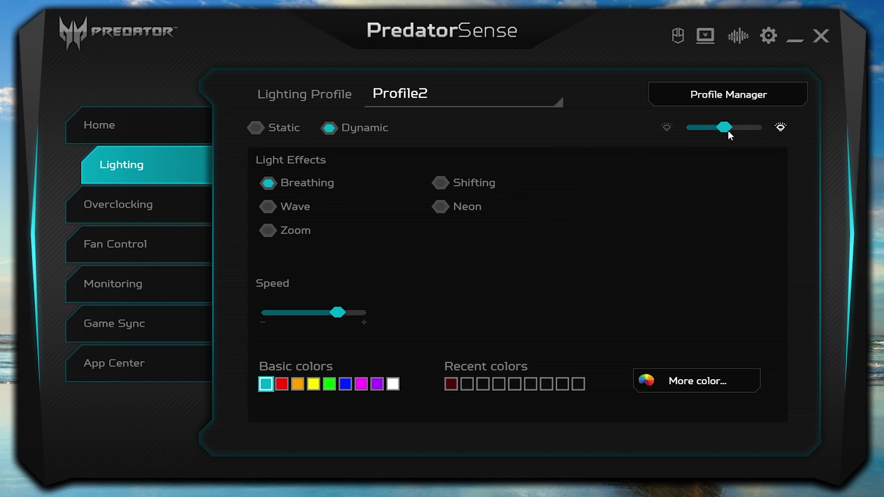
{"action": "left_click", "coordinate": [720, 95]}
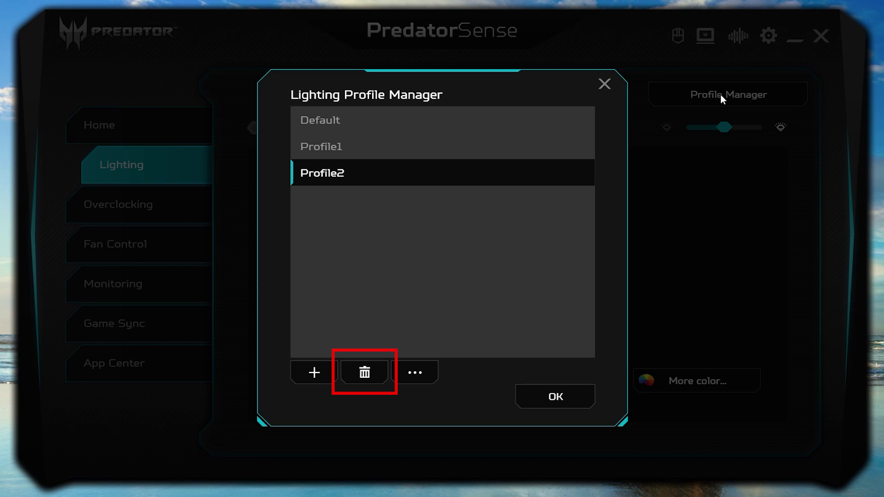
- Close the Lighting Profile Manager keeping Profile2, and go to GPU Overclocking
{"action": "left_click", "coordinate": [544, 397]}
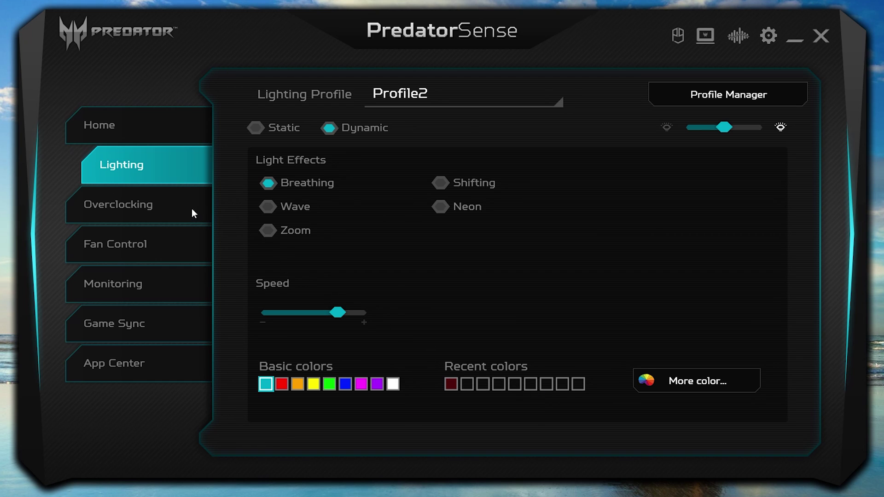
{"action": "left_click", "coordinate": [166, 210]}
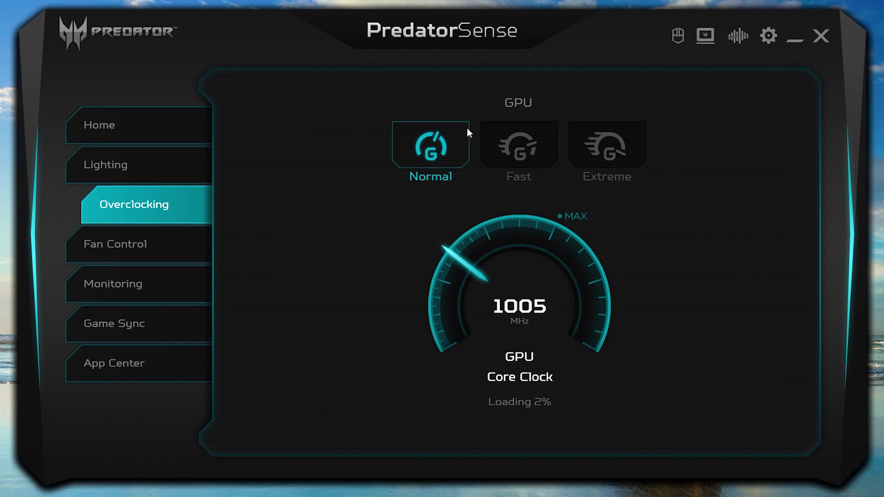
- Set GPU overclocking to Extreme, passing through Fast, then go to Fan Control
{"action": "left_click", "coordinate": [501, 124]}
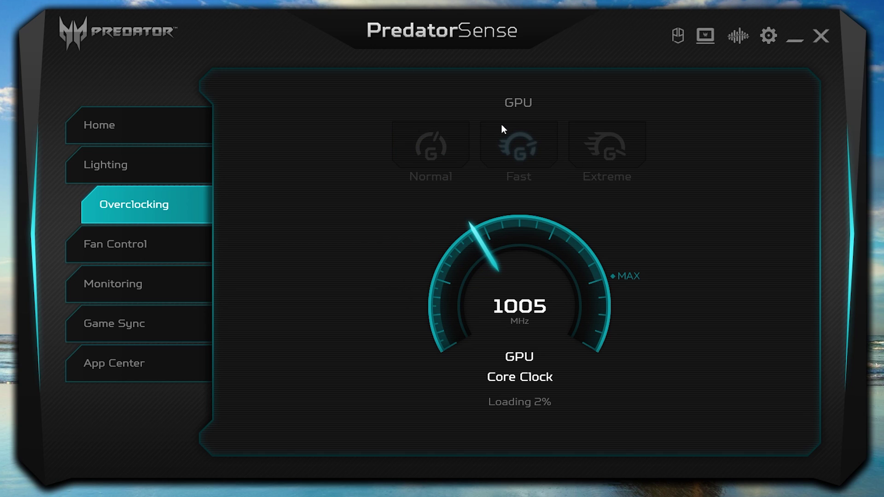
{"action": "left_click", "coordinate": [583, 138]}
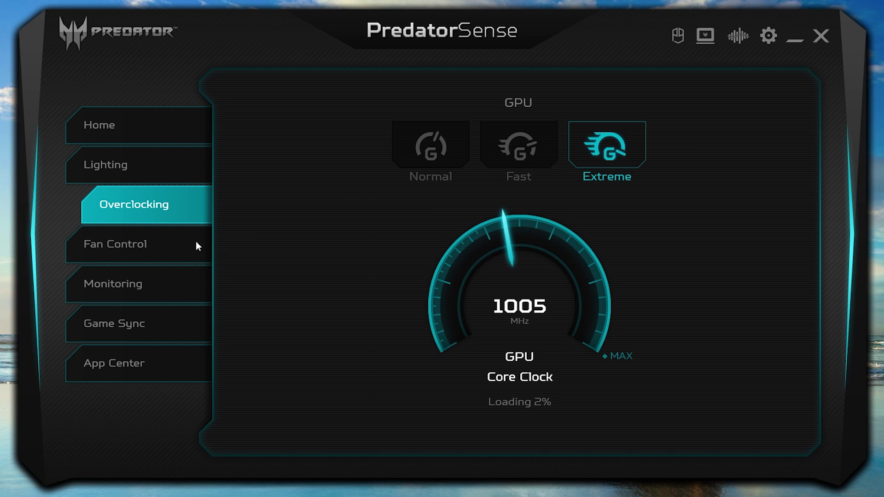
{"action": "left_click", "coordinate": [161, 254]}
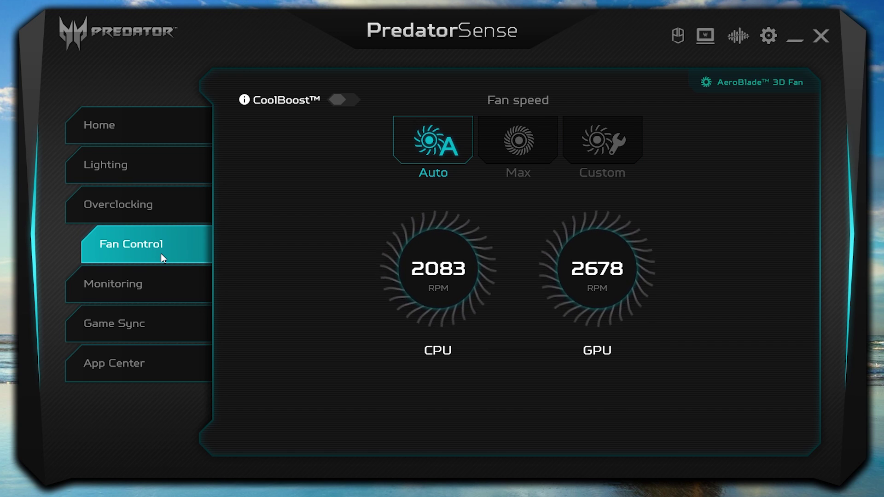
- Keep CoolBoost off and switch to Custom fan speed, raising the CPU fan to 3571 RPM
{"action": "left_click", "coordinate": [344, 101]}
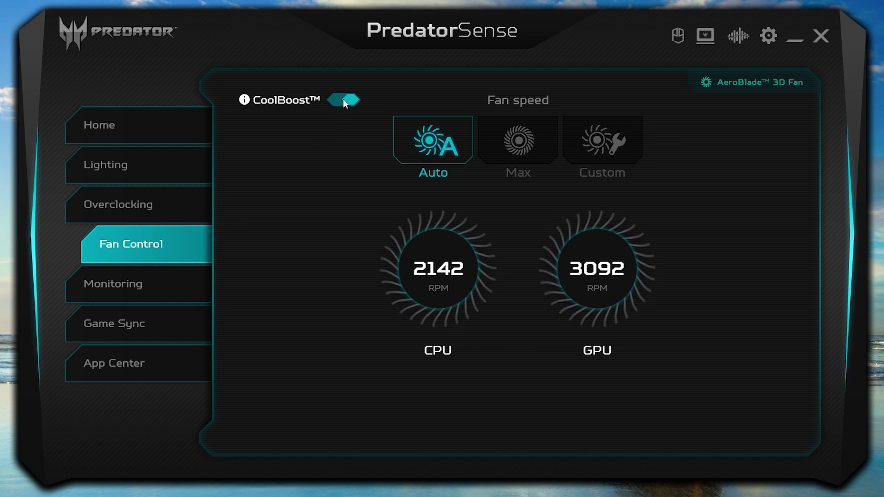
{"action": "left_click", "coordinate": [343, 99]}
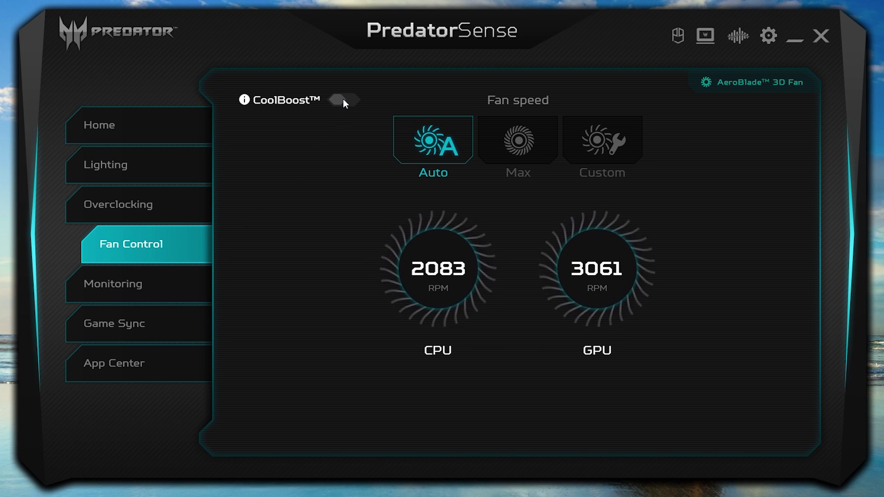
{"action": "left_click", "coordinate": [509, 143]}
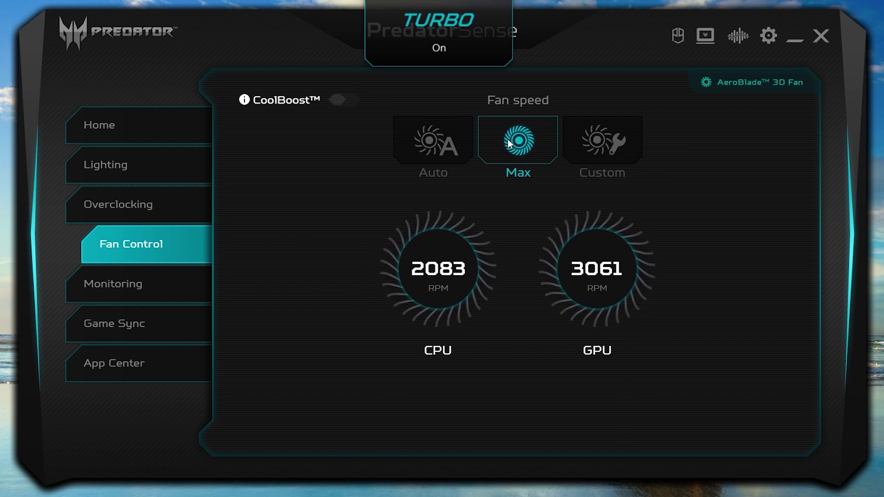
{"action": "left_click", "coordinate": [583, 139]}
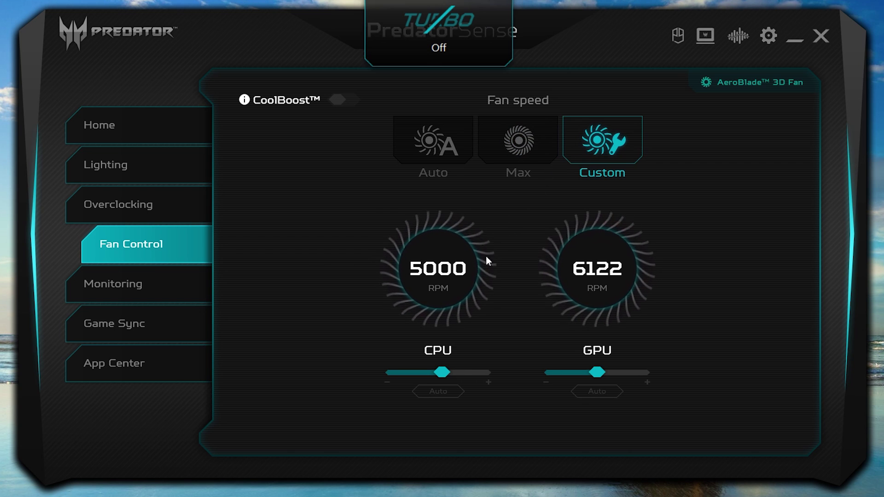
{"action": "left_click_drag", "start_coordinate": [442, 370], "coordinate": [463, 371]}
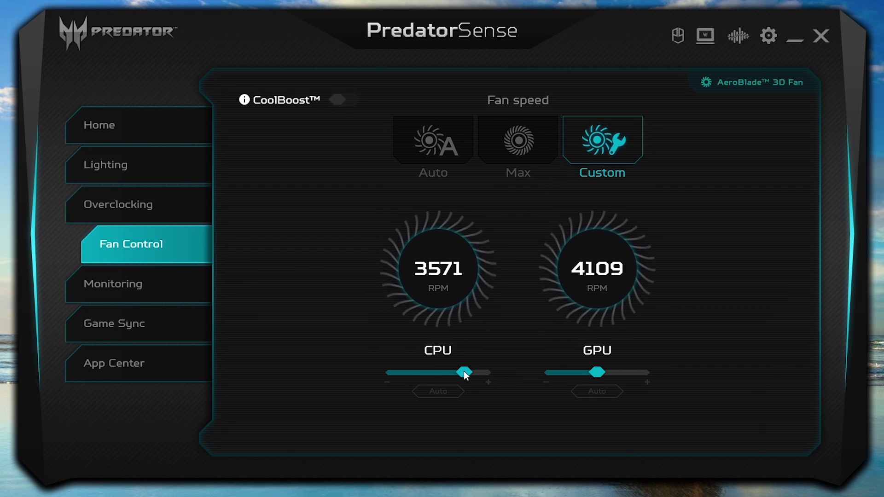
- Review the CPU/GPU and System monitoring readings, then open the empty Game Sync page
{"action": "left_click", "coordinate": [162, 278]}
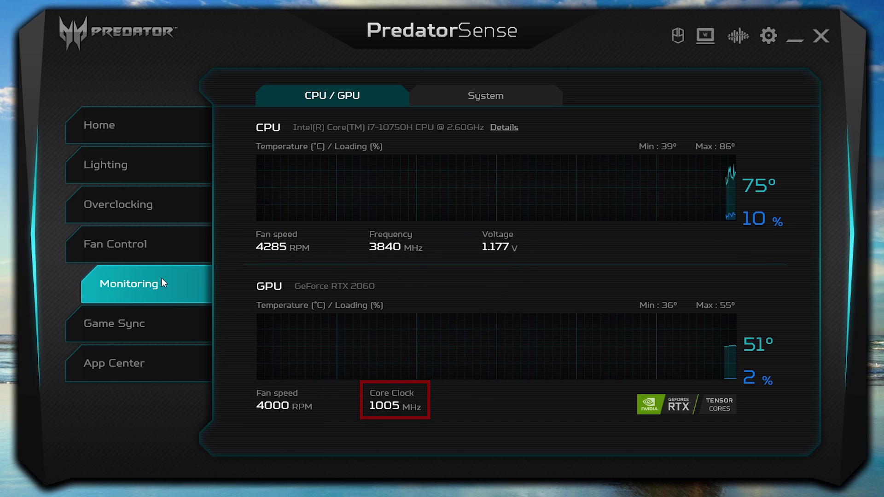
{"action": "left_click", "coordinate": [450, 97]}
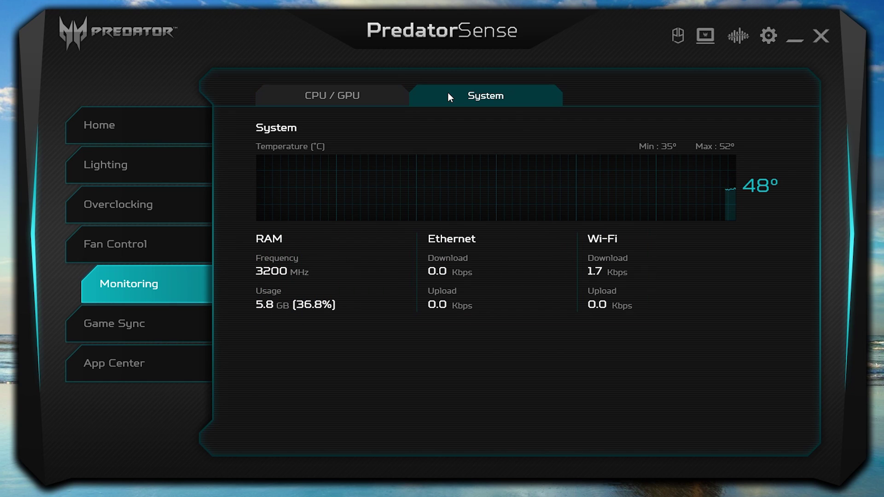
{"action": "left_click", "coordinate": [117, 327]}
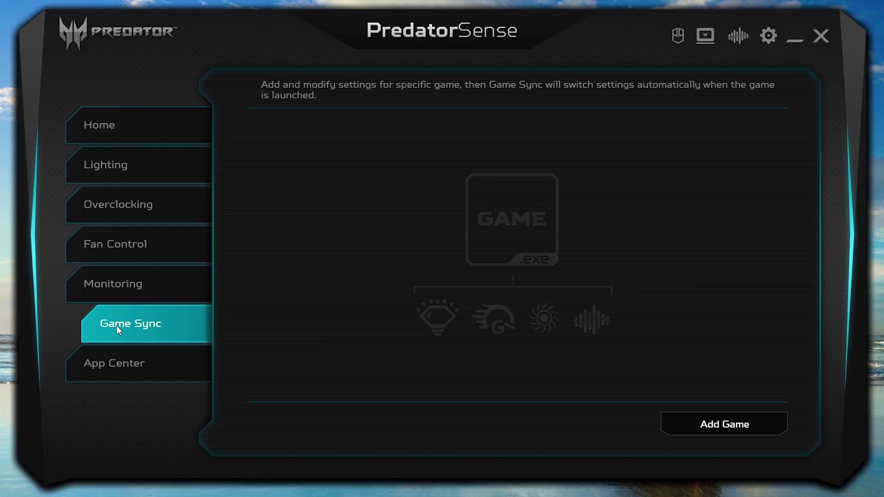
- Start a new Game Sync entry and select the Modern Warfare Launcher executable
{"action": "left_click", "coordinate": [699, 417]}
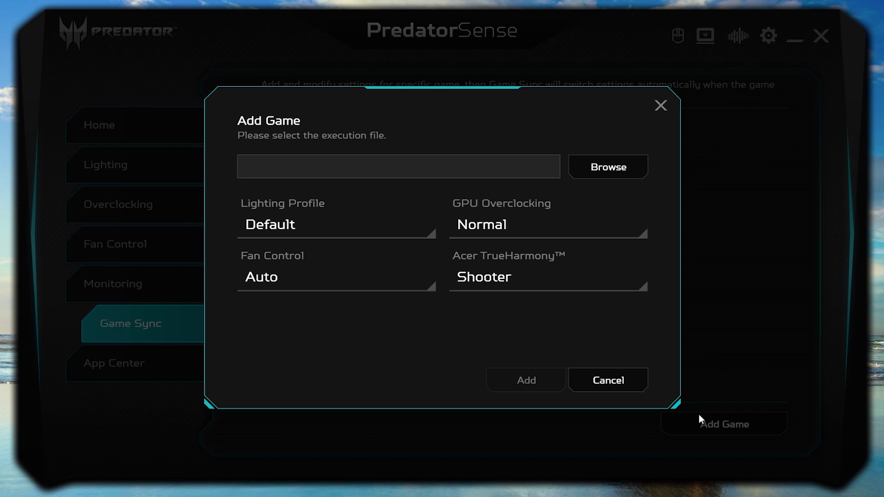
{"action": "left_click", "coordinate": [601, 171]}
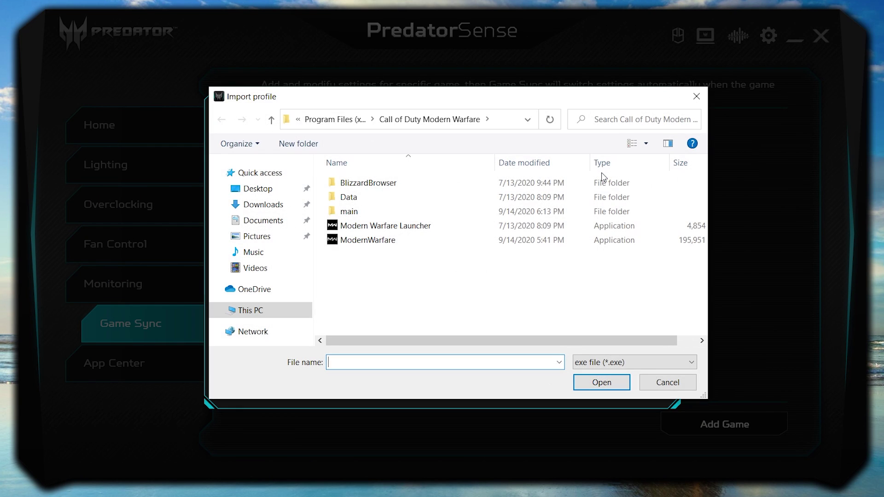
{"action": "double_click", "coordinate": [421, 227]}
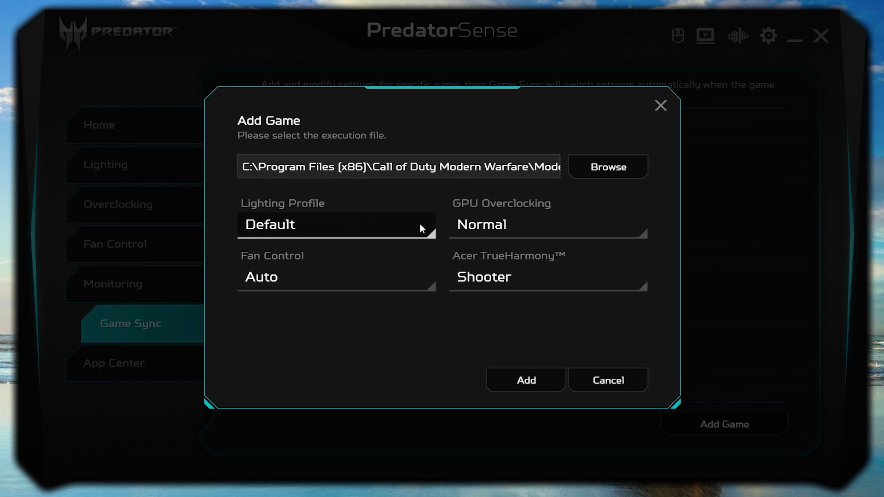
- Give the entry Profile2 lighting, Custom fans, Fast GPU overclocking and Shooter audio, then add it
{"action": "left_click", "coordinate": [376, 233]}
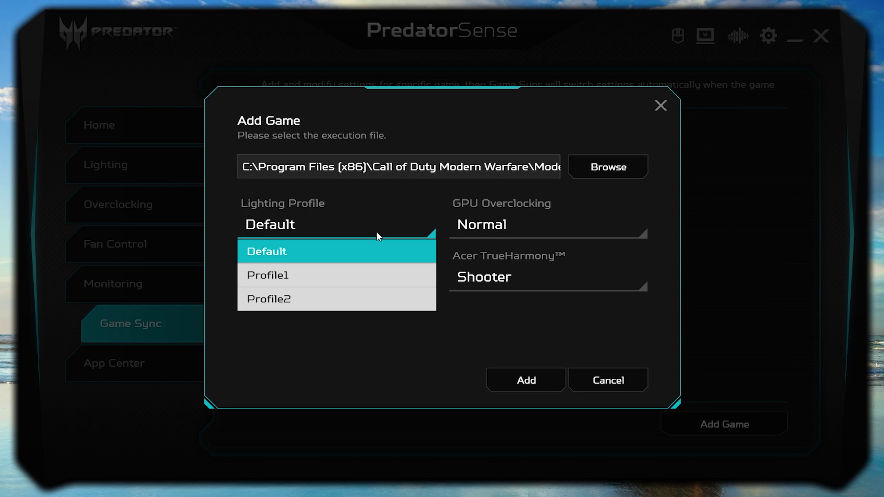
{"action": "left_click", "coordinate": [351, 299]}
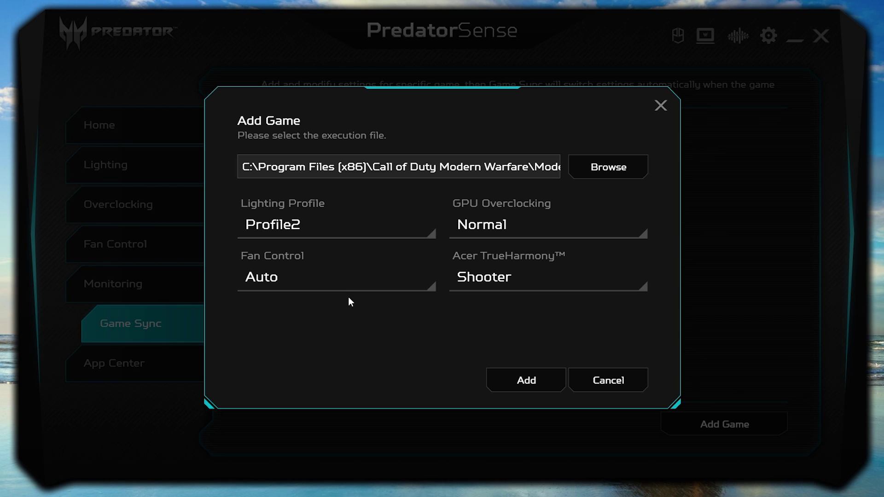
{"action": "left_click", "coordinate": [339, 282]}
{"action": "left_click", "coordinate": [300, 357]}
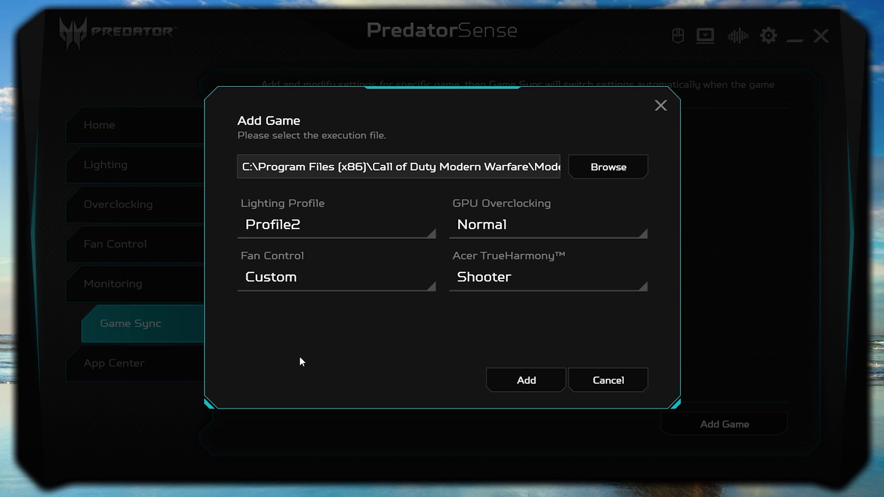
{"action": "left_click", "coordinate": [486, 224]}
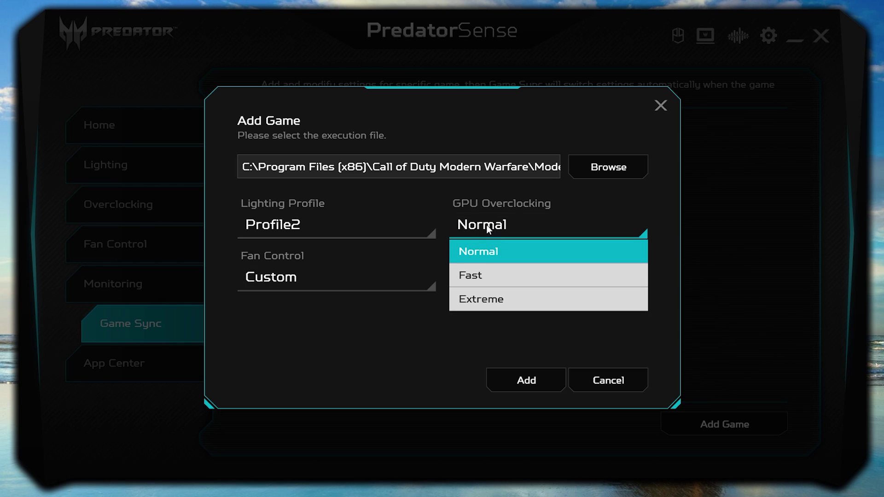
{"action": "left_click", "coordinate": [471, 279]}
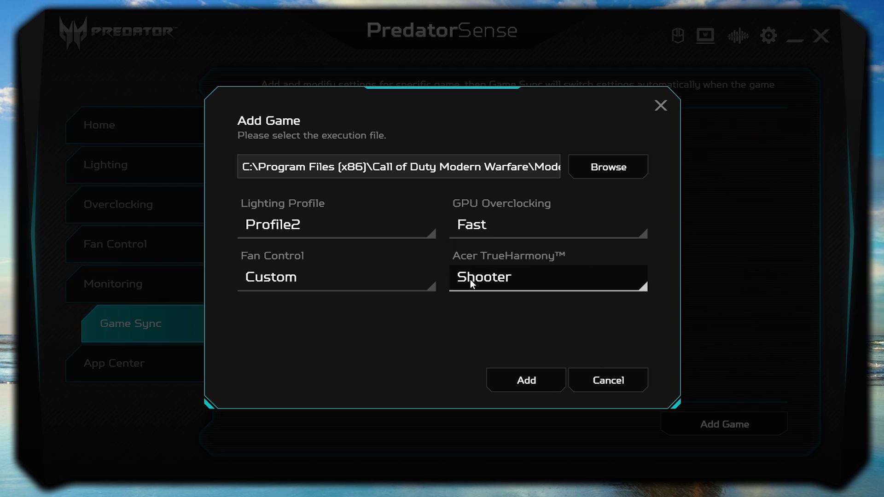
{"action": "left_click", "coordinate": [514, 280]}
{"action": "left_click", "coordinate": [505, 305]}
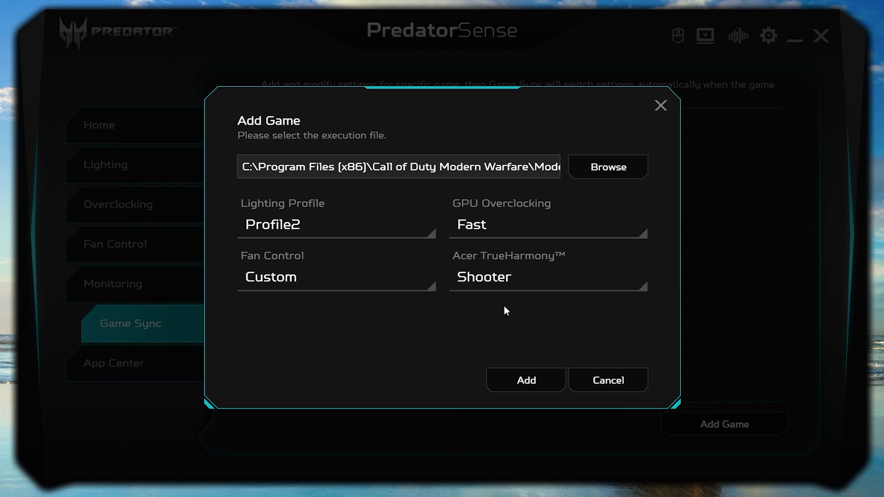
{"action": "left_click", "coordinate": [518, 380]}
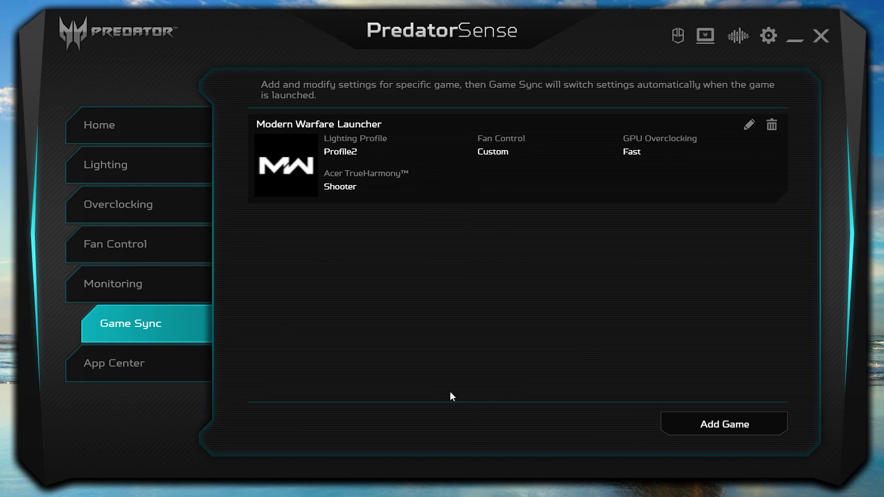
- Show App Center's App Management tab, listing Call of Duty Modern Warfare at 107.7 GB
{"action": "left_click", "coordinate": [130, 367]}
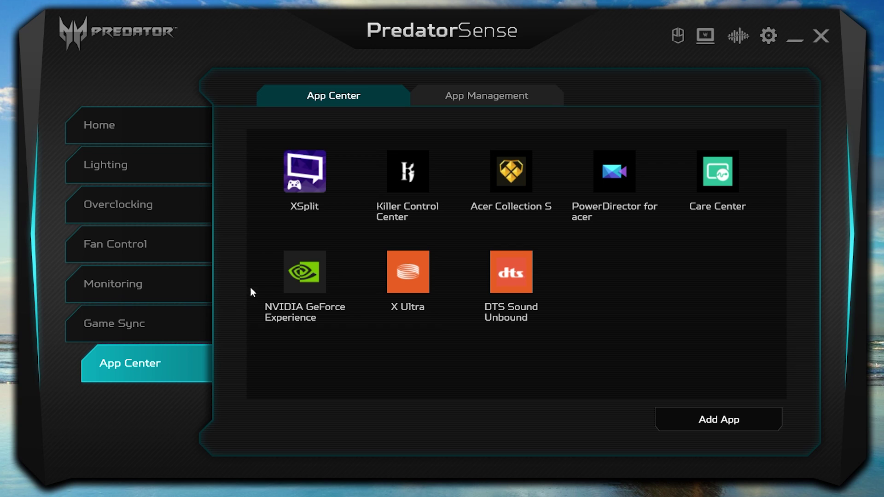
{"action": "left_click", "coordinate": [453, 97]}
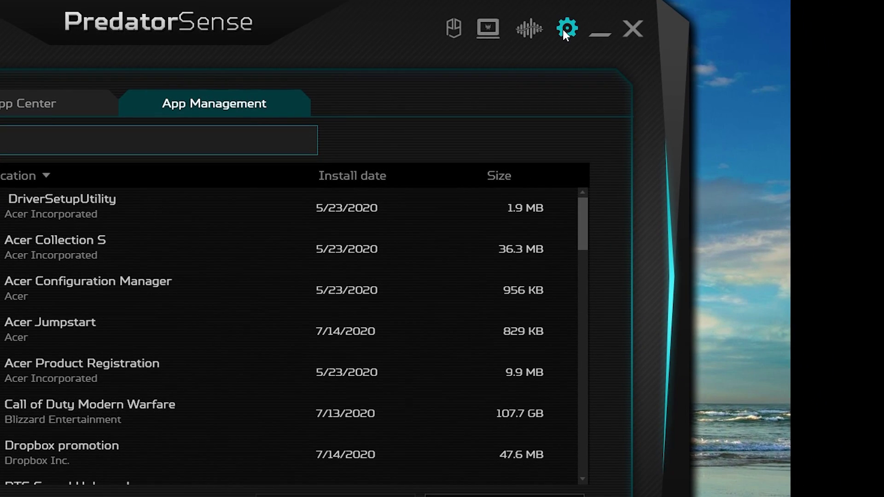
{"action": "left_click", "coordinate": [562, 28]}
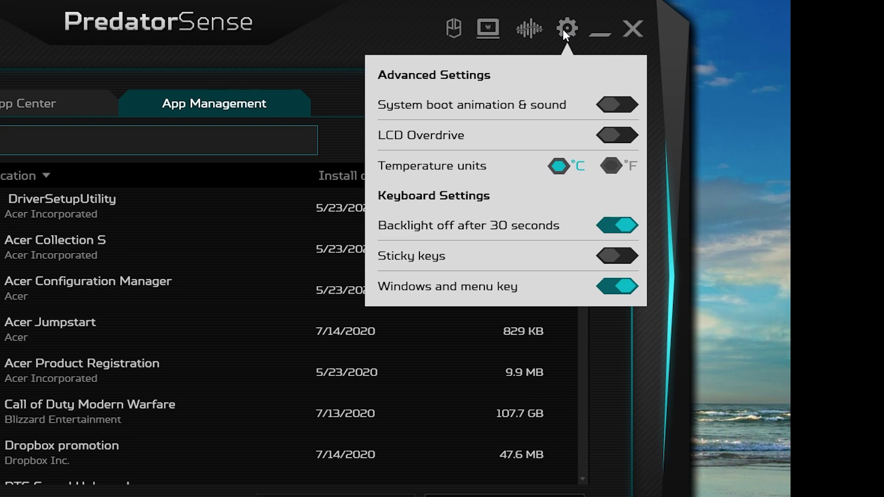
{"action": "left_click", "coordinate": [565, 34]}
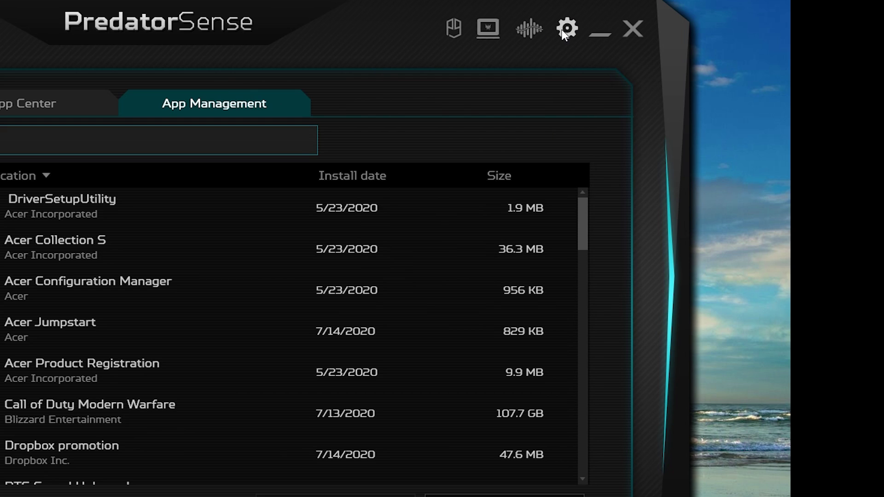
{"action": "left_click", "coordinate": [529, 29]}
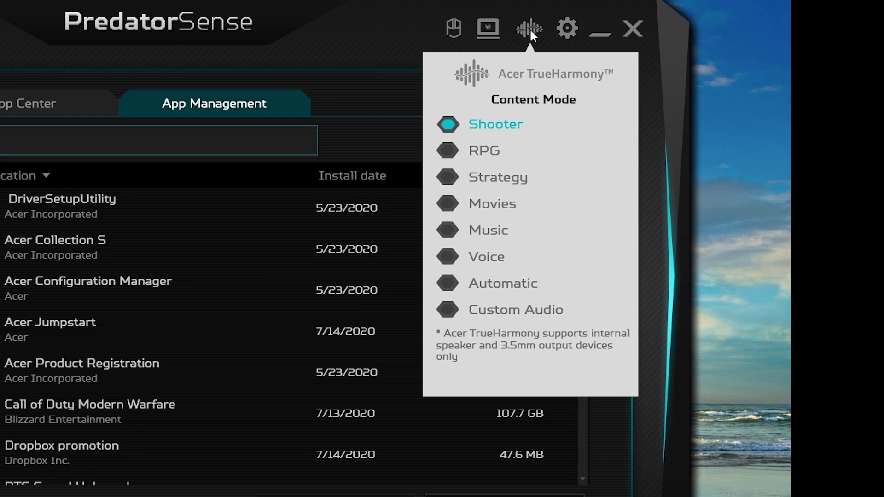
{"action": "left_click", "coordinate": [530, 29]}
{"action": "left_click", "coordinate": [486, 30]}
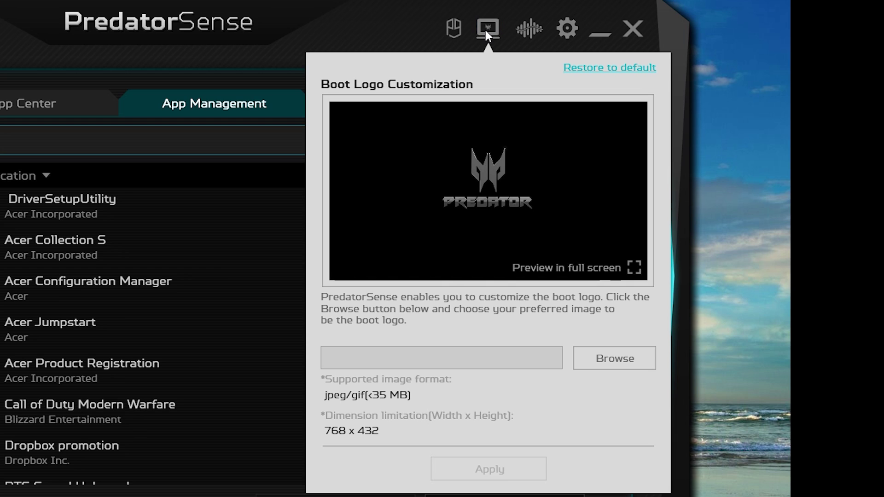
{"action": "left_click", "coordinate": [486, 30]}
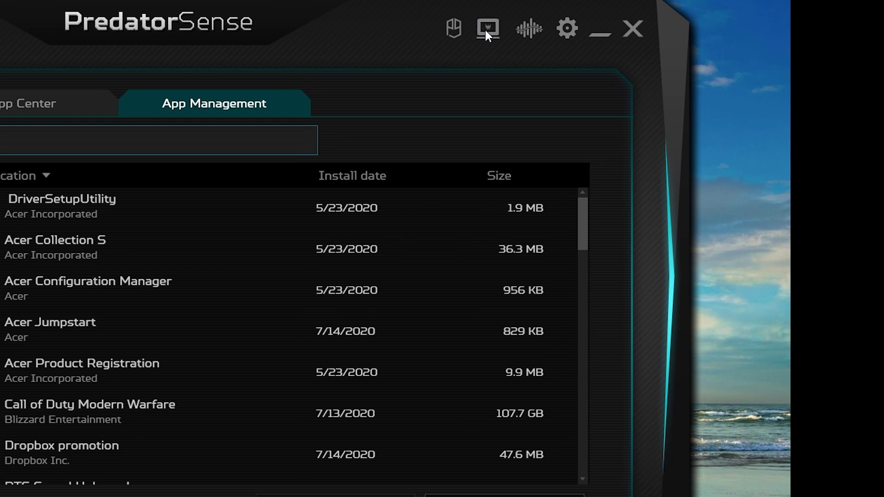